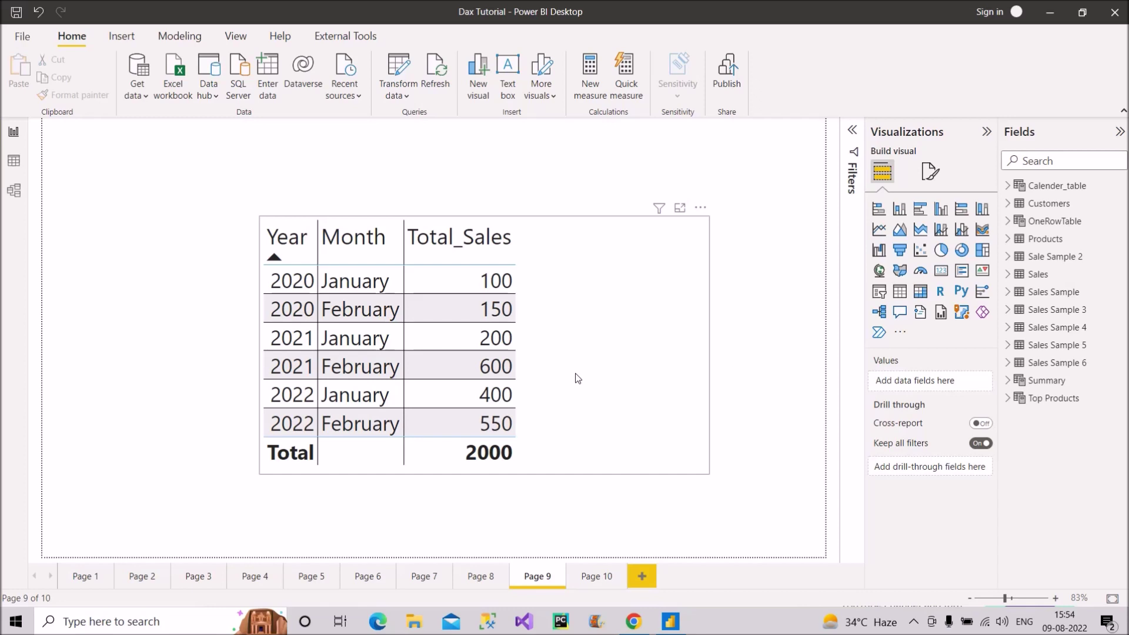
- Create a new measure in the Sales Sample 6 table
left_click(1008, 363)
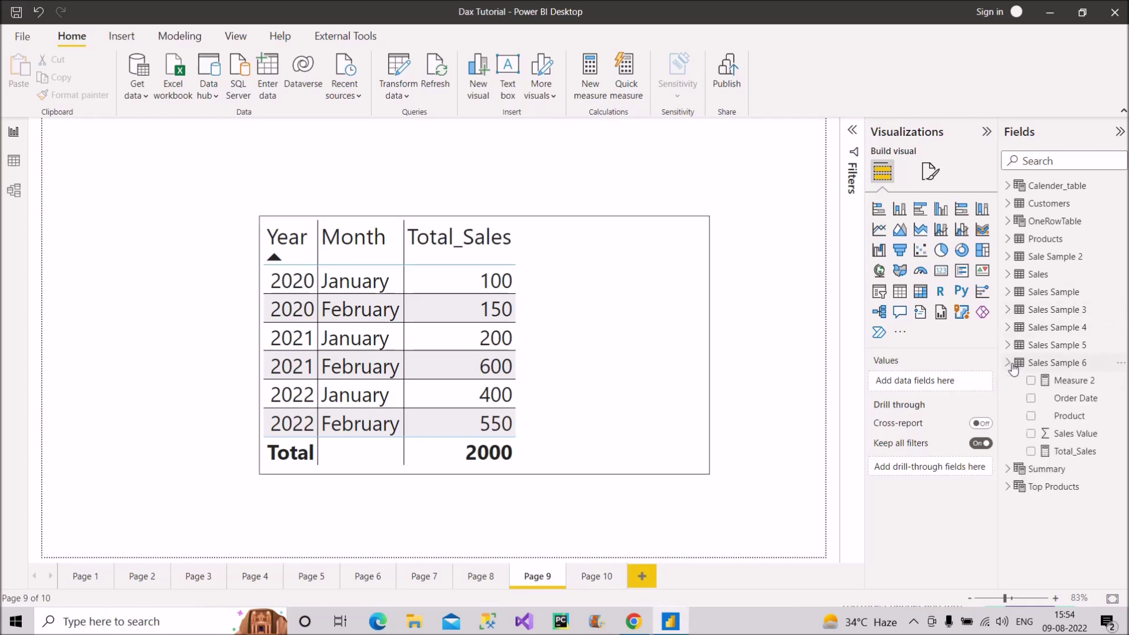
right_click(1051, 398)
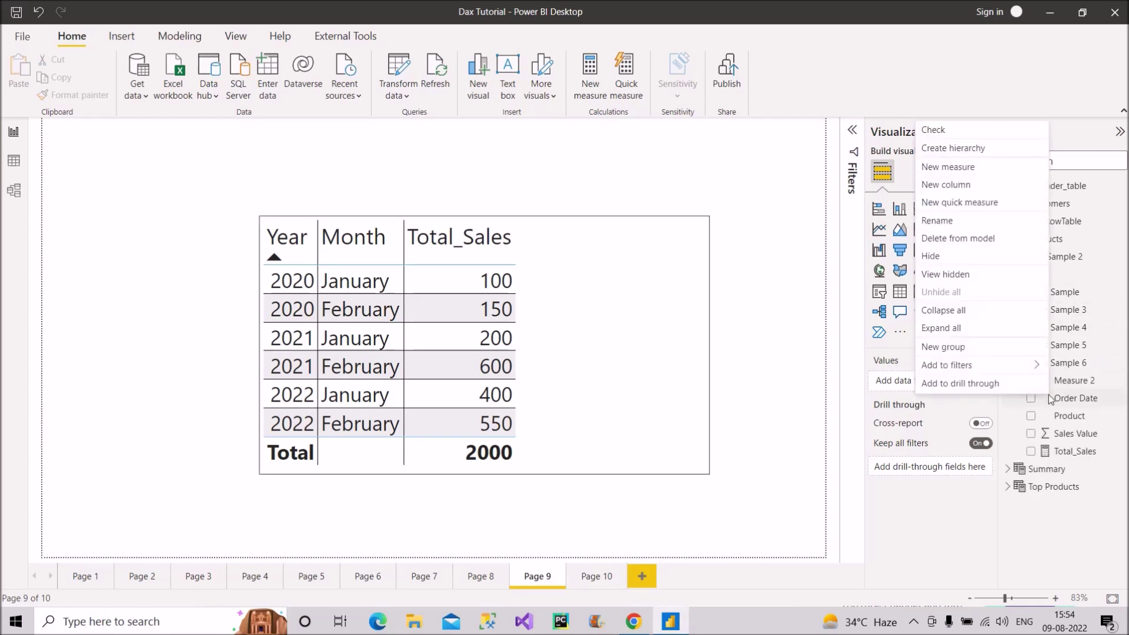
left_click(631, 167)
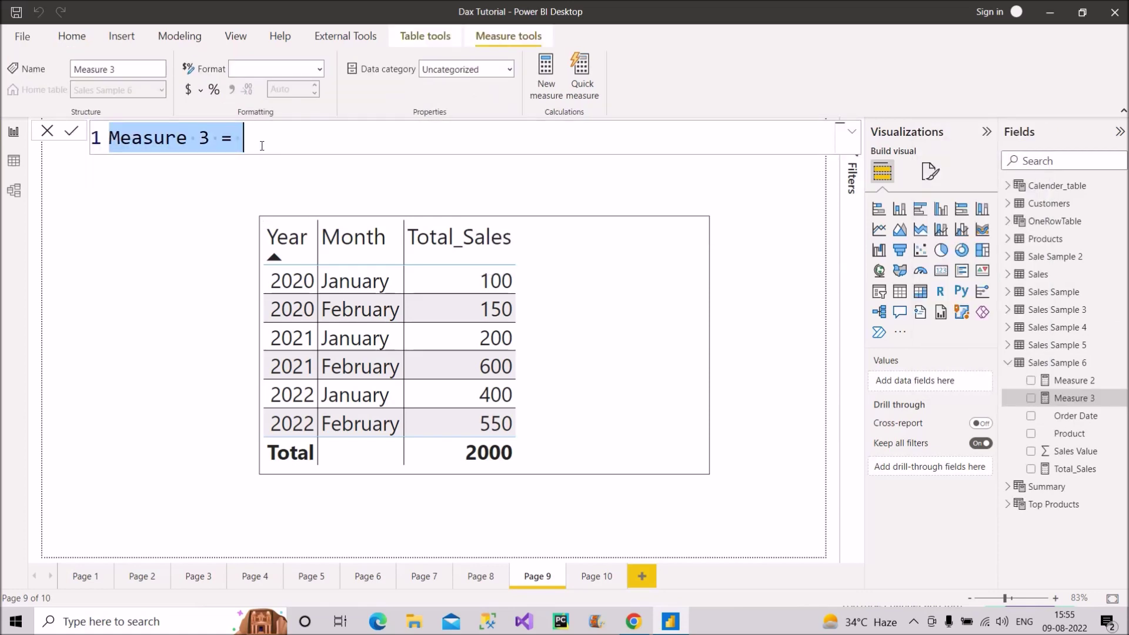
- Replace the new measure's default name in its formula with "Last yr month wise sales", followed by an equals sign
left_click(262, 146)
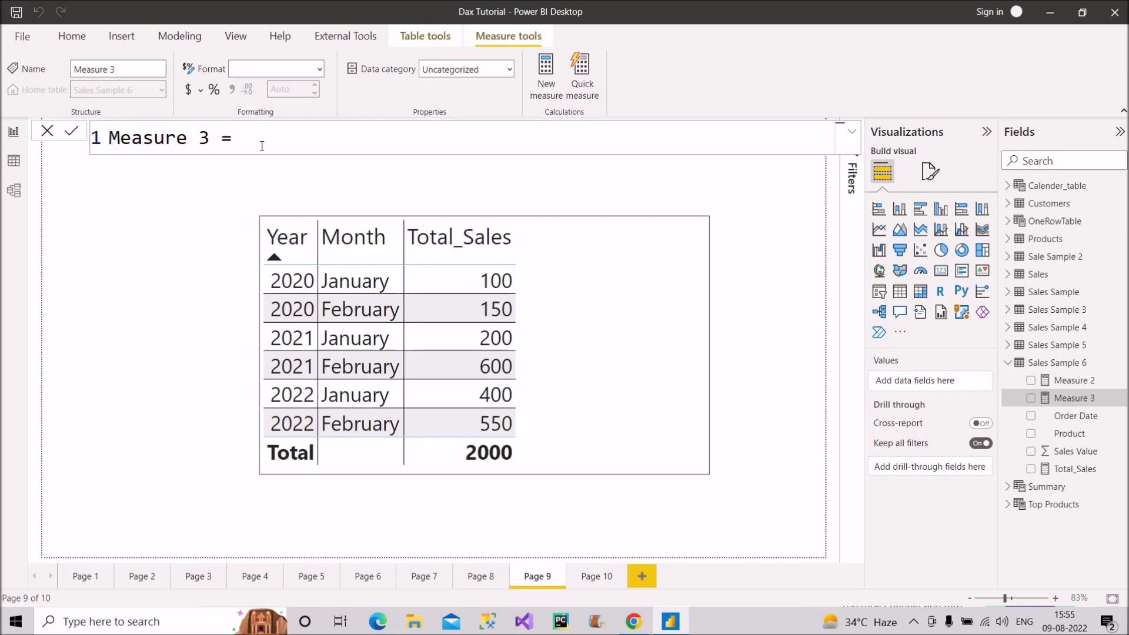
key("BackSpace")
key("BackSpace")
key("BackSpace")
key("BackSpace")
key("BackSpace")
key("BackSpace")
key("BackSpace")
key("BackSpace")
key("BackSpace")
key("BackSpace")
key("BackSpace")
key("BackSpace")
type("LAs")
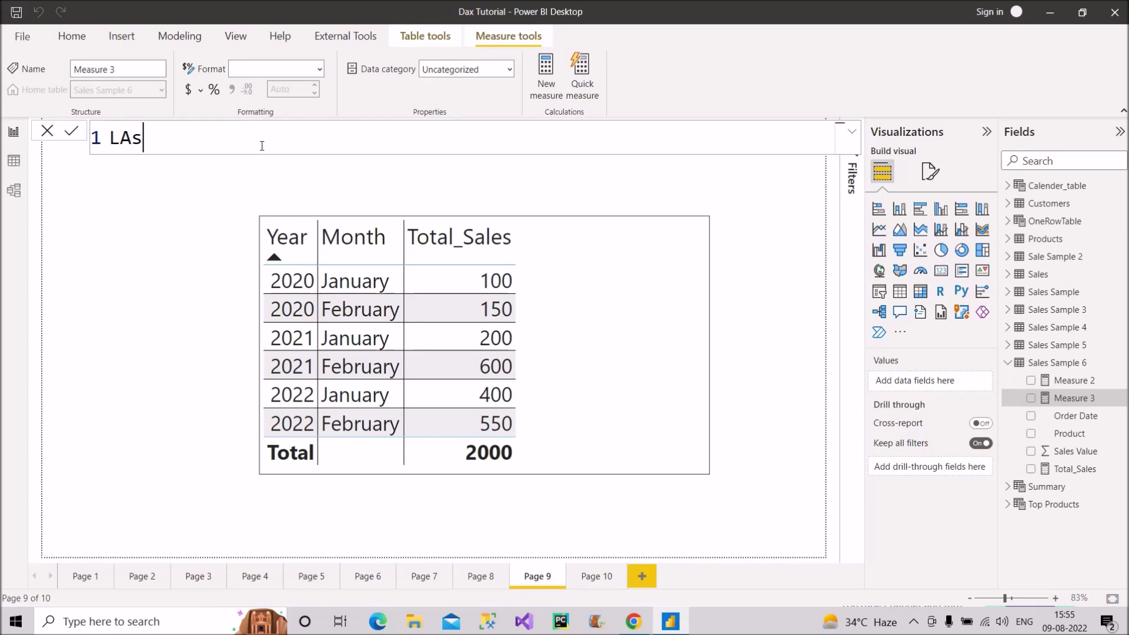
type("t yr month wise")
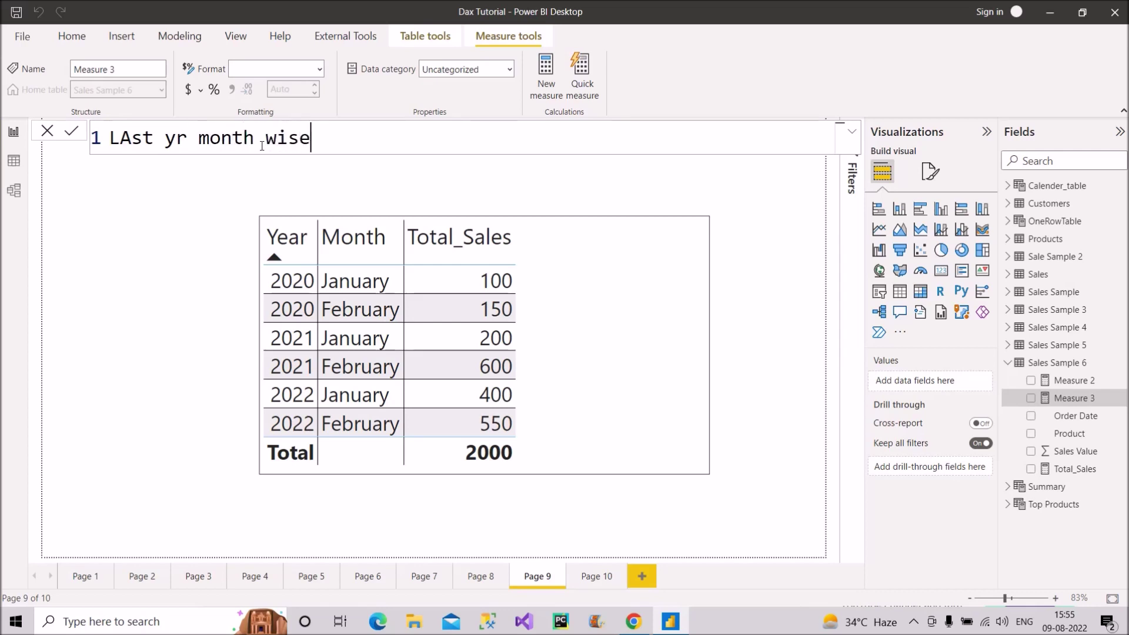
type(" sales =")
left_click(131, 138)
key("BackSpace")
type("a")
- Begin the measure's expression with CALCULATE, using the [Total_Sales] measure as its first argument
left_click(467, 135)
type("cal")
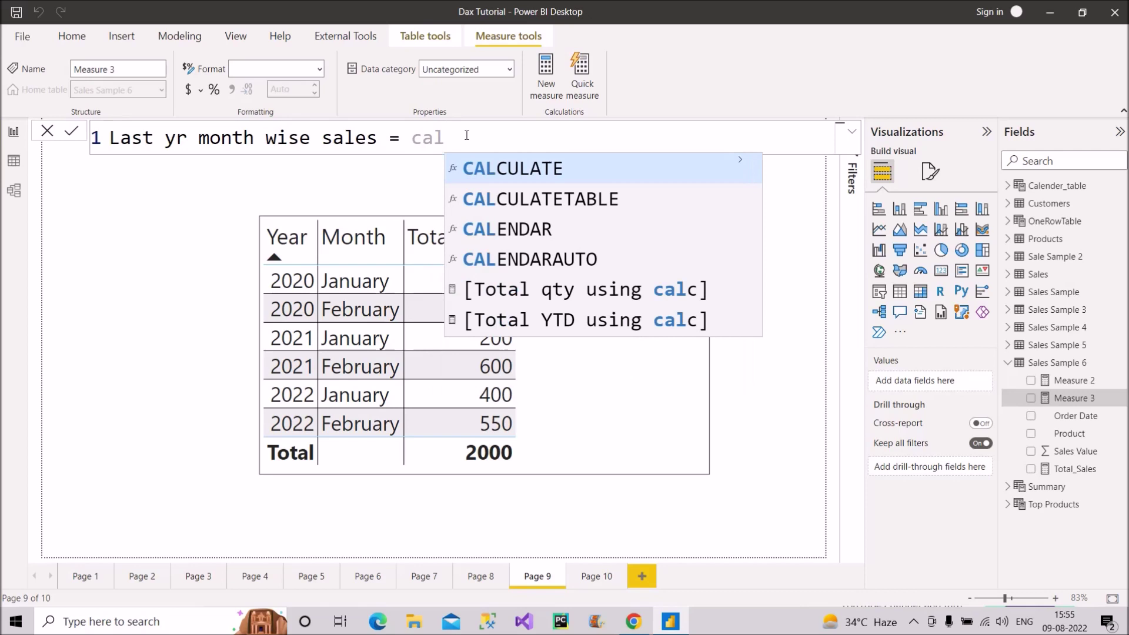
key("Tab")
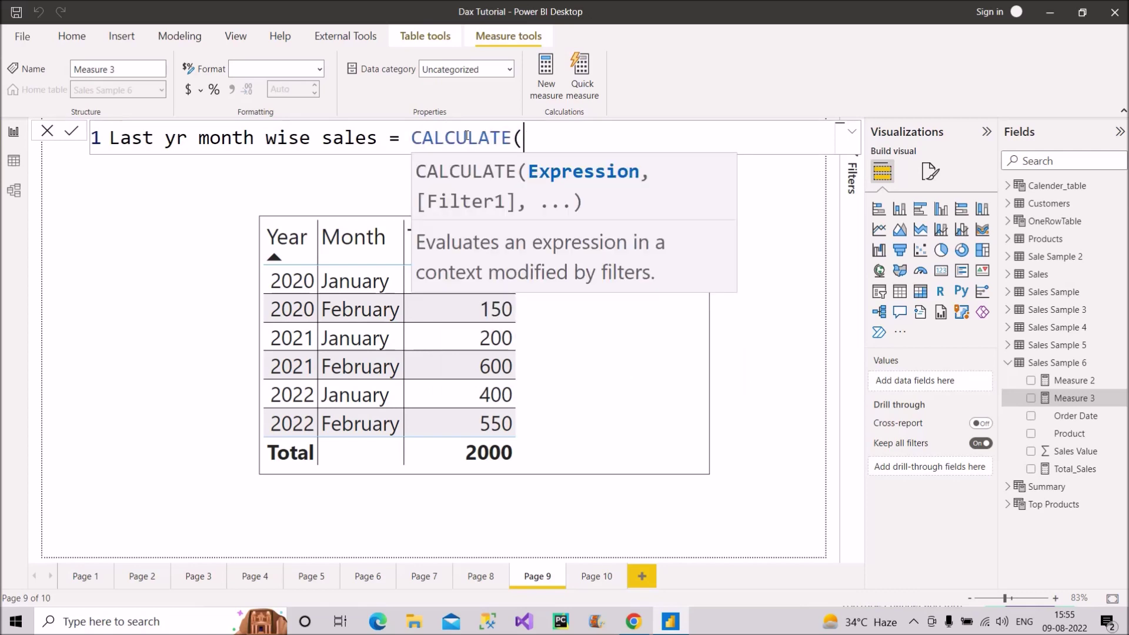
type("[total")
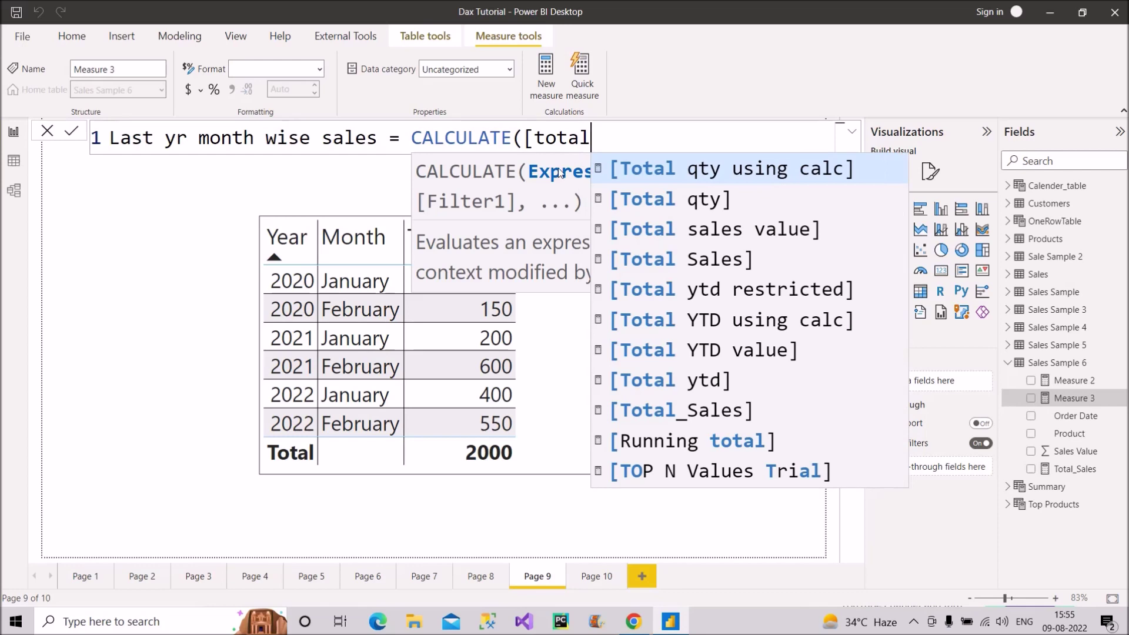
left_click(673, 411)
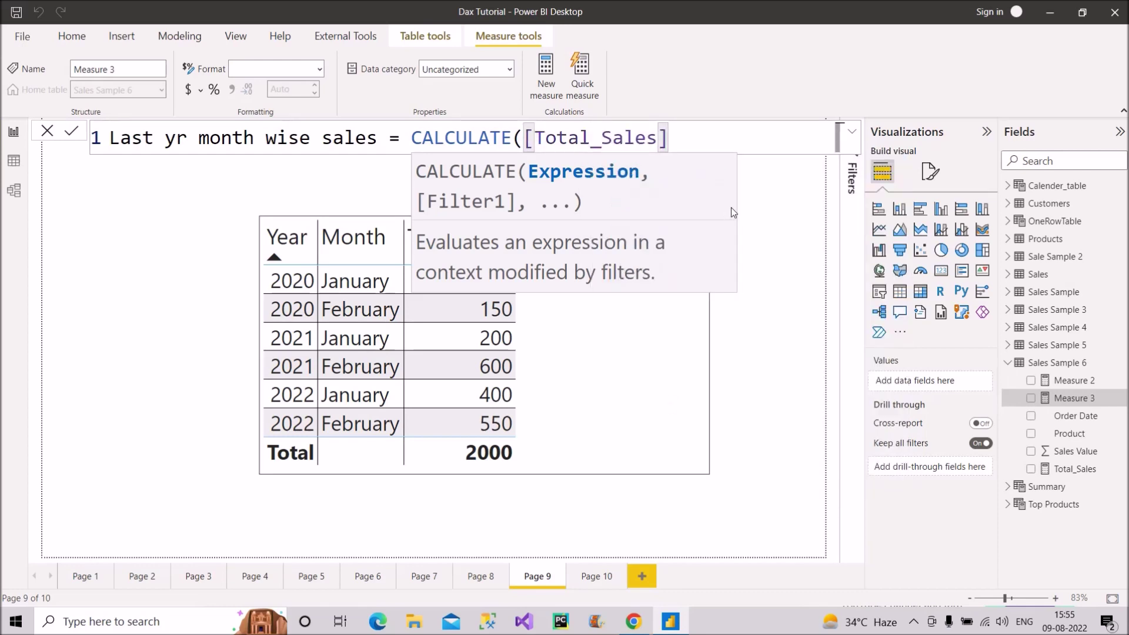
- Add the filter DATEADD(Calender_table[Date],-1,YEAR) to the CALCULATE expression and commit the measure
type(", datea")
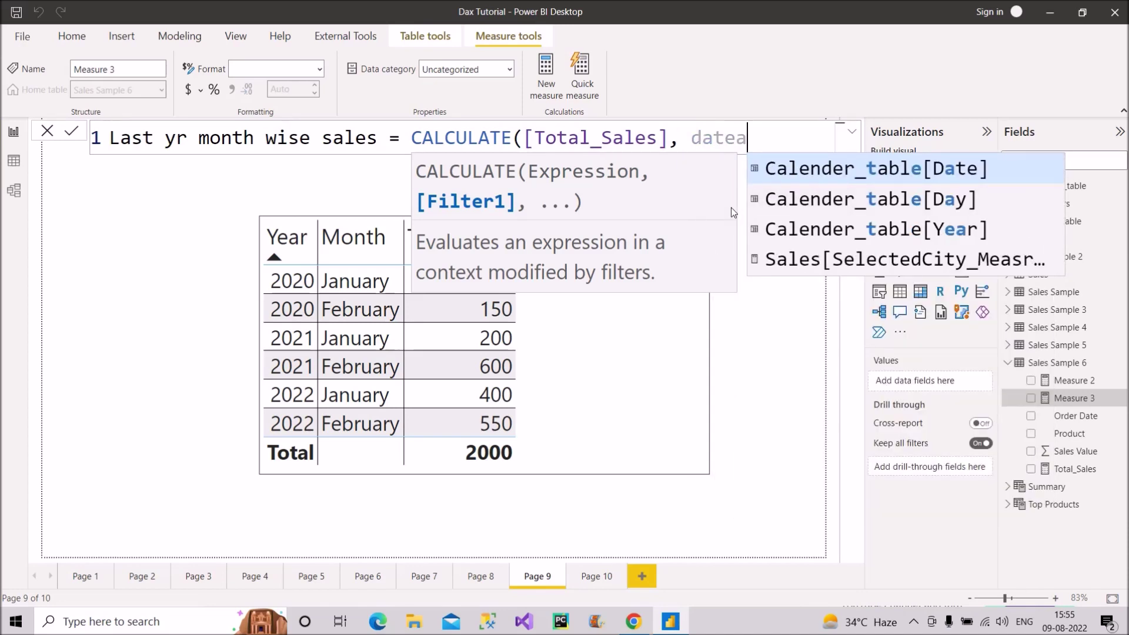
type("dd")
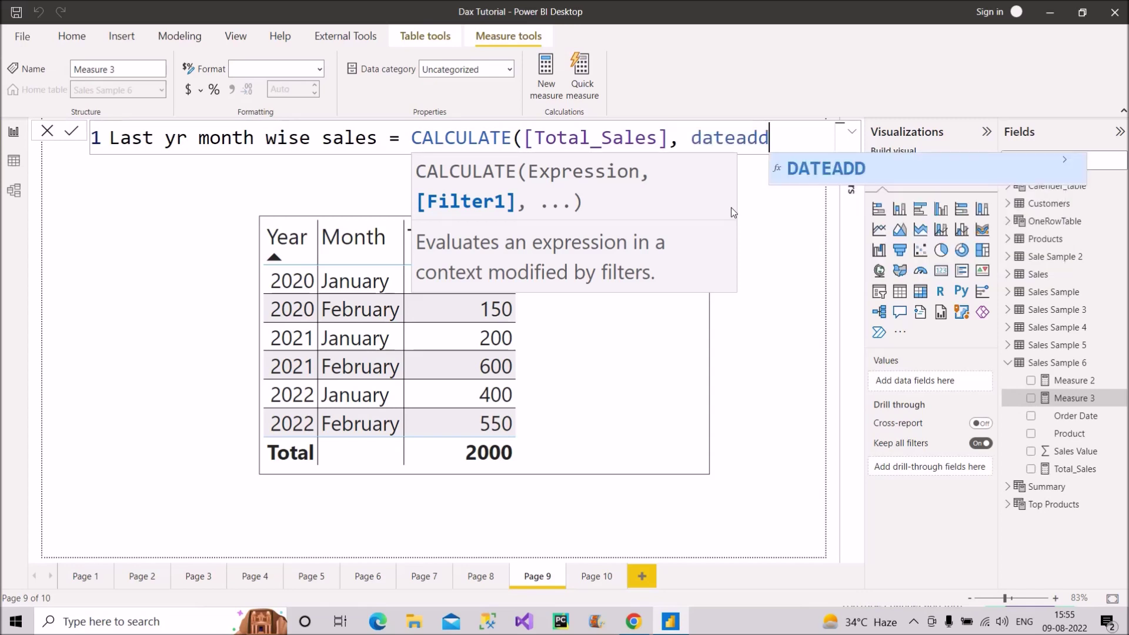
key("Tab")
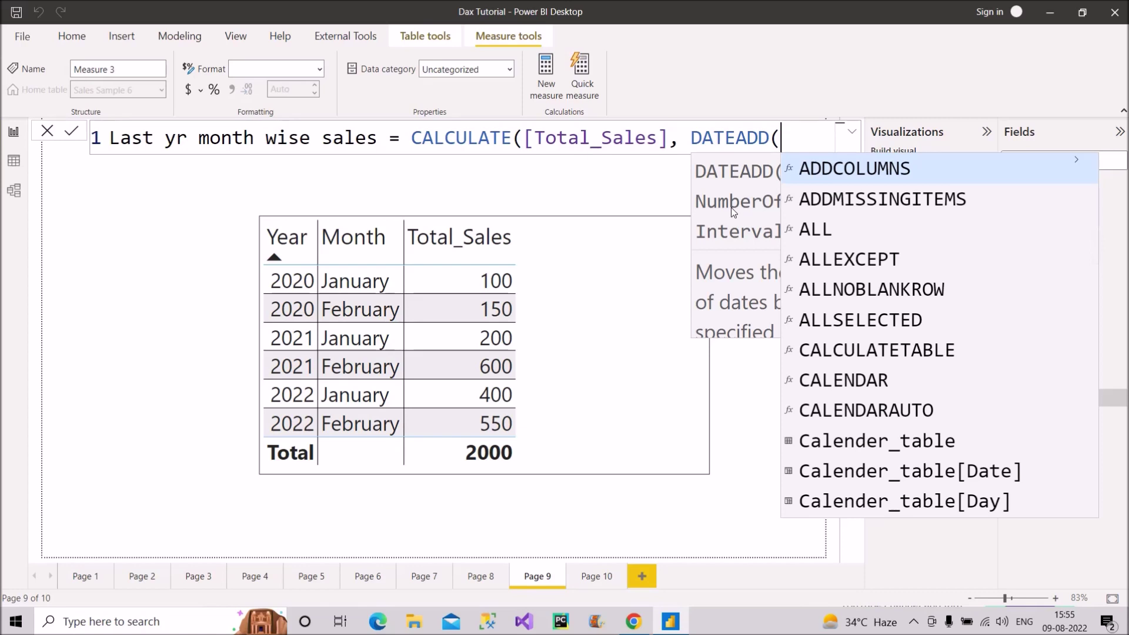
type("date")
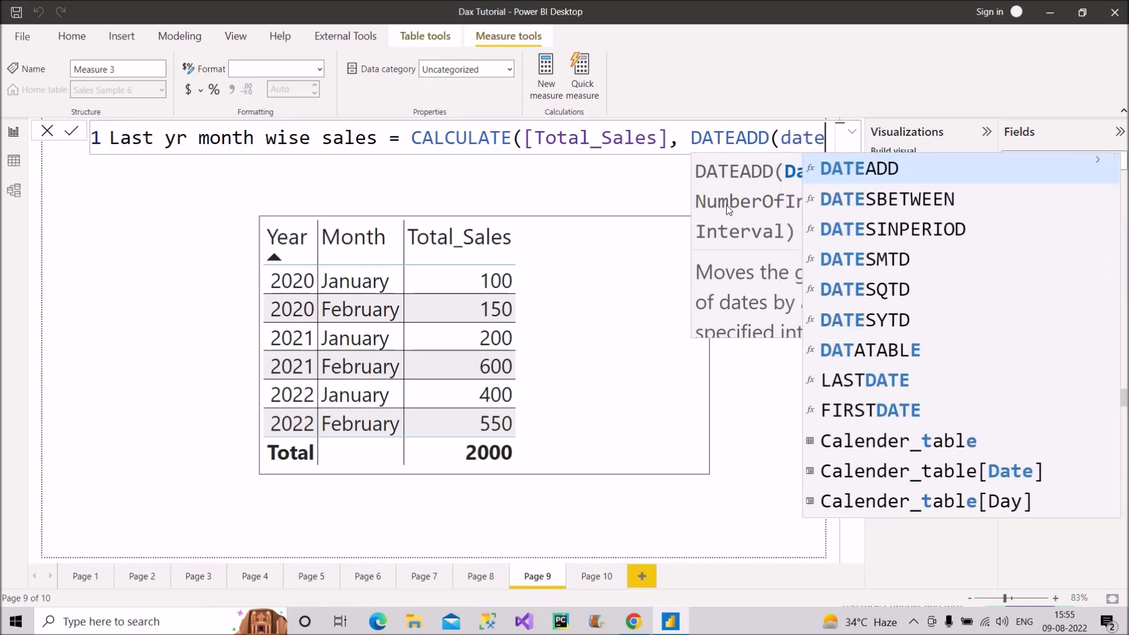
left_click(939, 470)
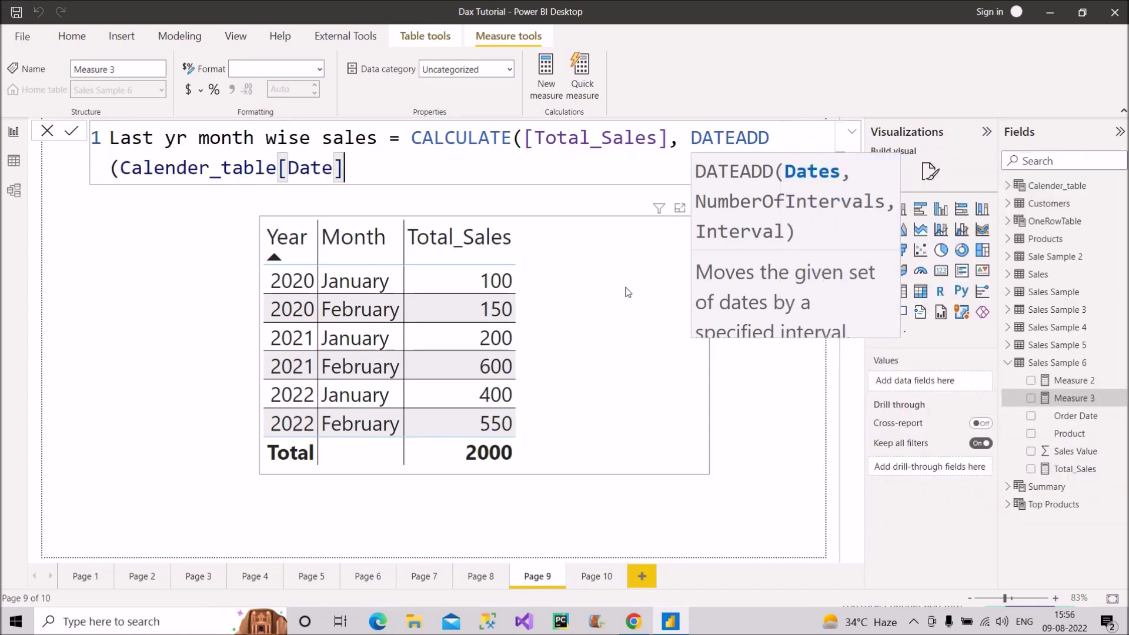
type(",-1,")
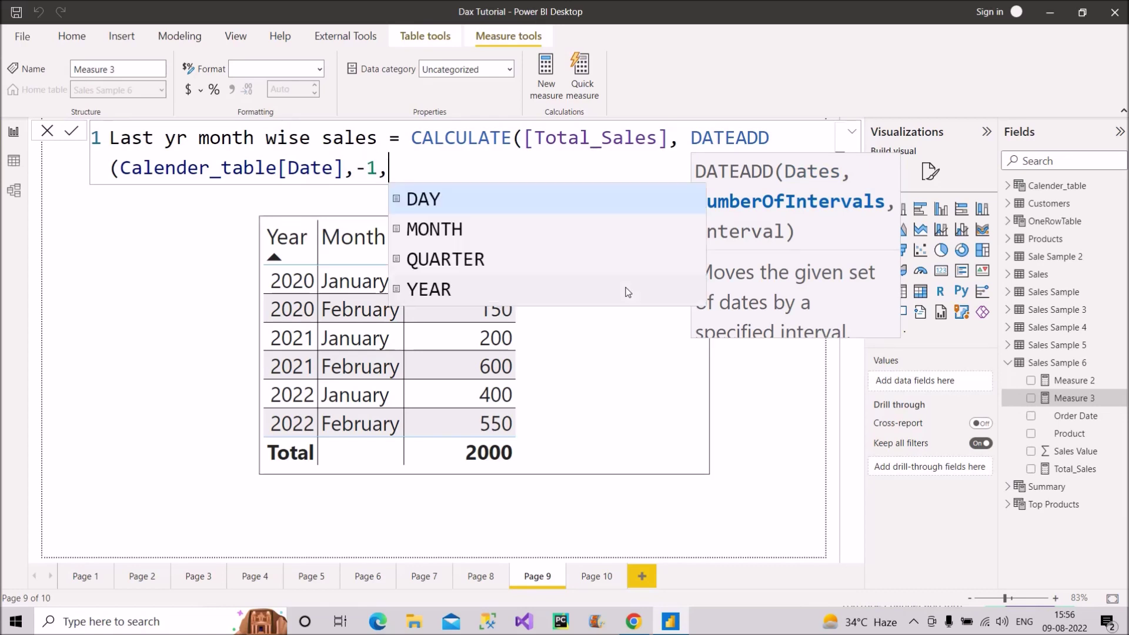
left_click(474, 290)
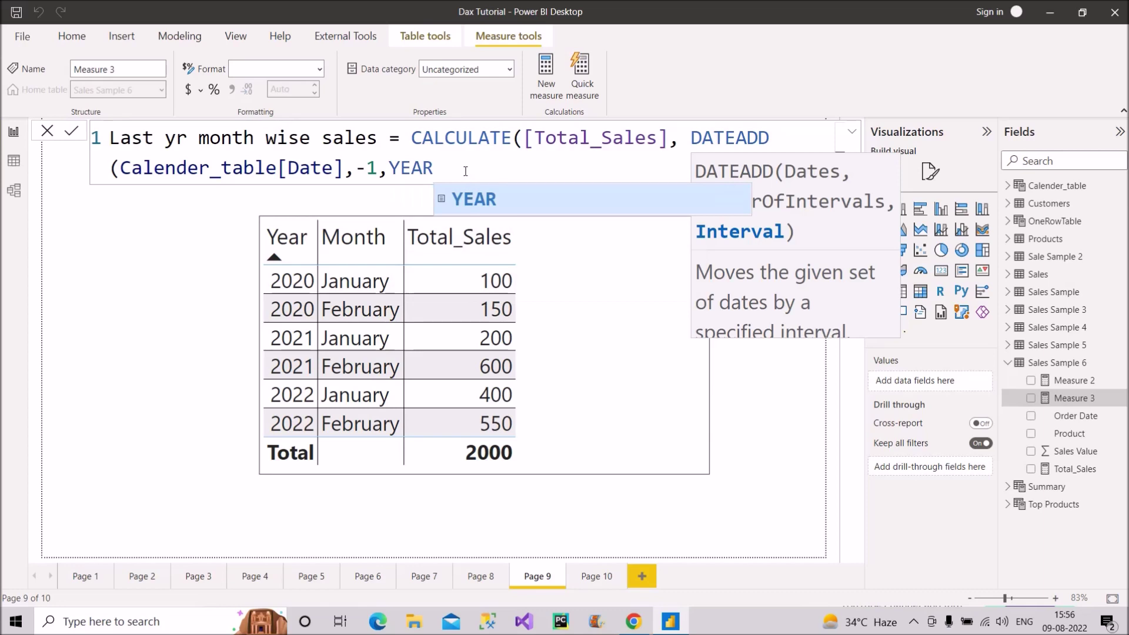
type(")")
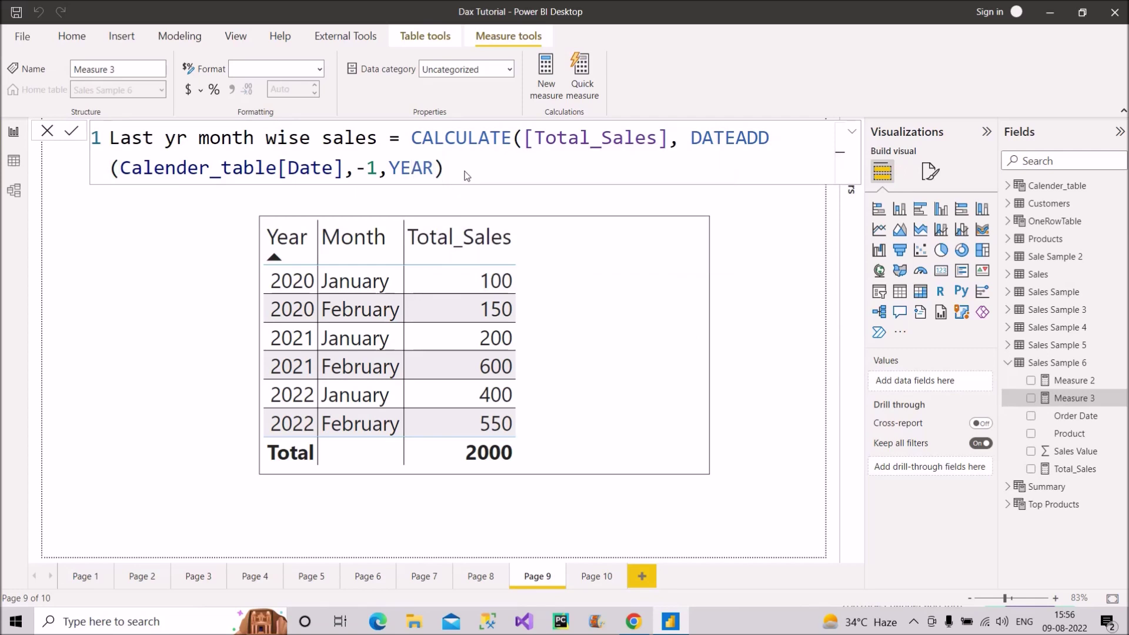
key("Return")
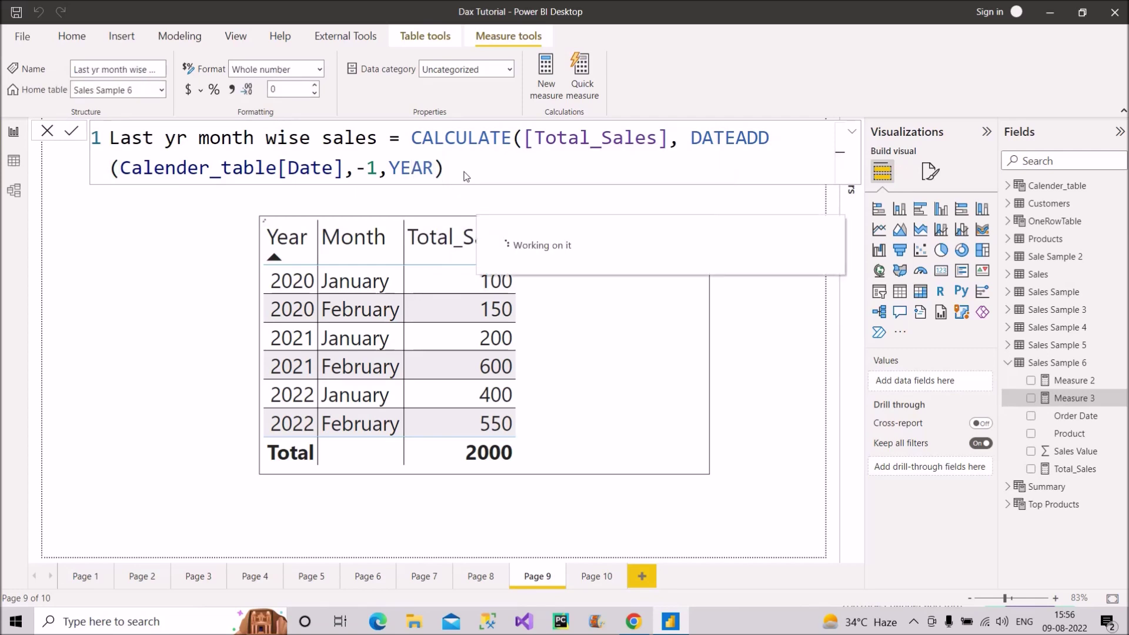
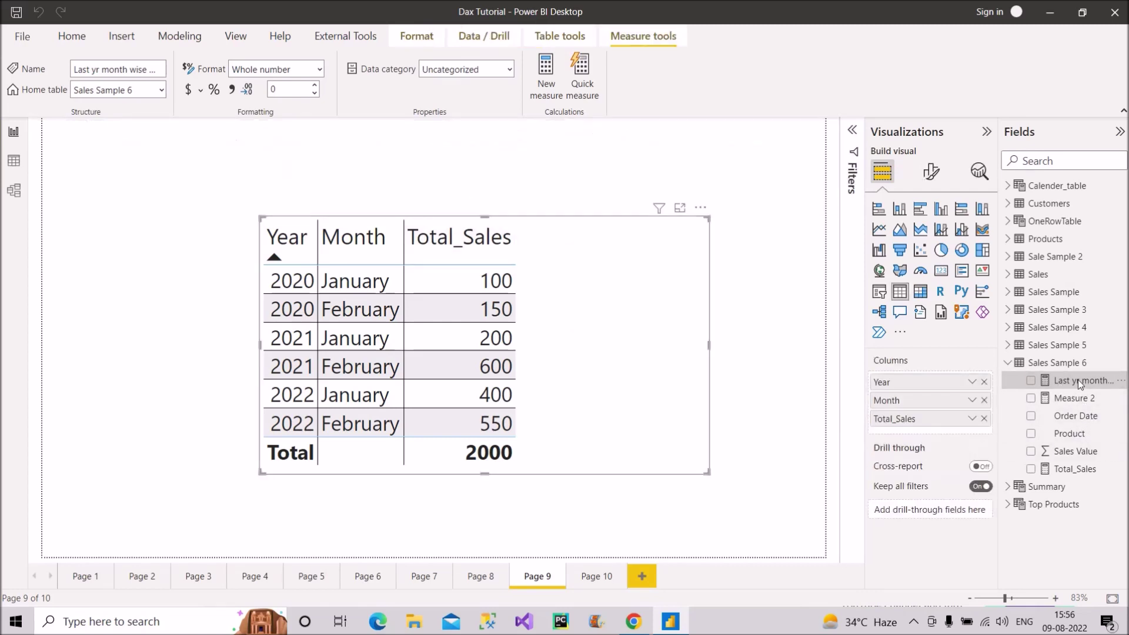
- Add the Last yr month wise sales measure as the table visual's last column and widen the visual to fit it
left_click_drag(1078, 380, 925, 435)
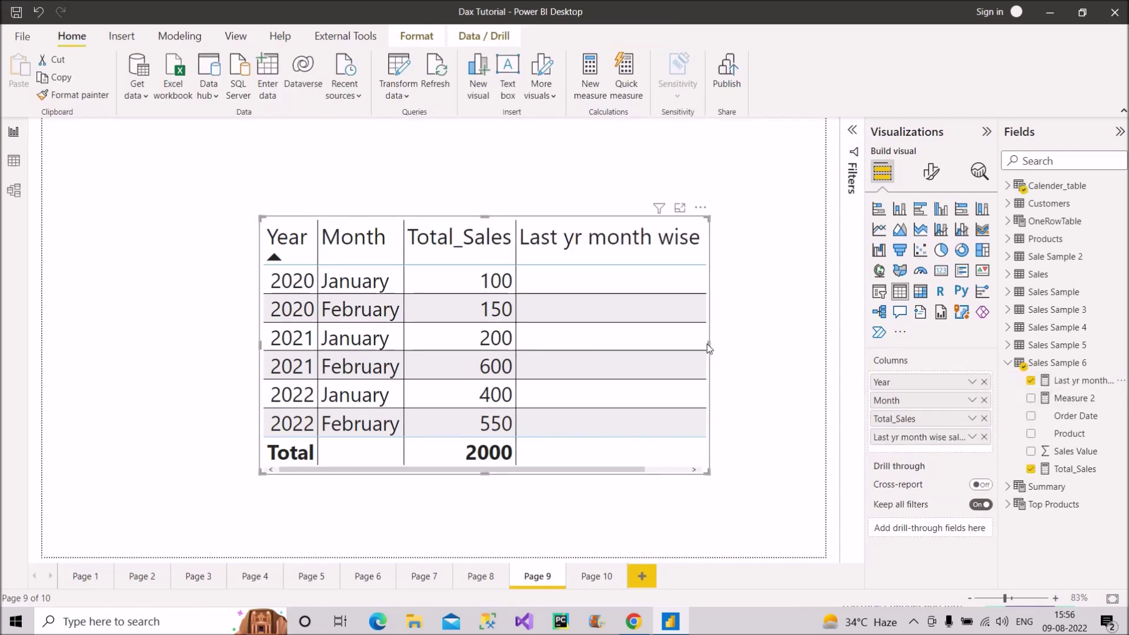
left_click_drag(710, 346, 780, 346)
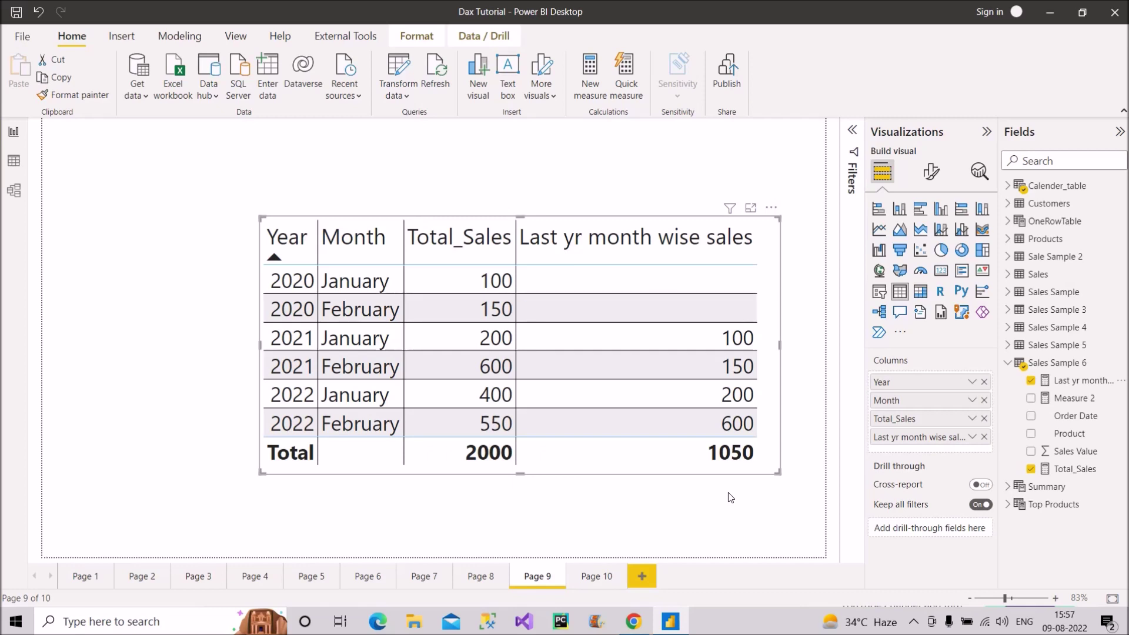
- Replace DATEADD with PARALLELPERIOD in the Last yr month wise sales formula, keeping its arguments, commit it and deselect the table visual
left_click(1067, 379)
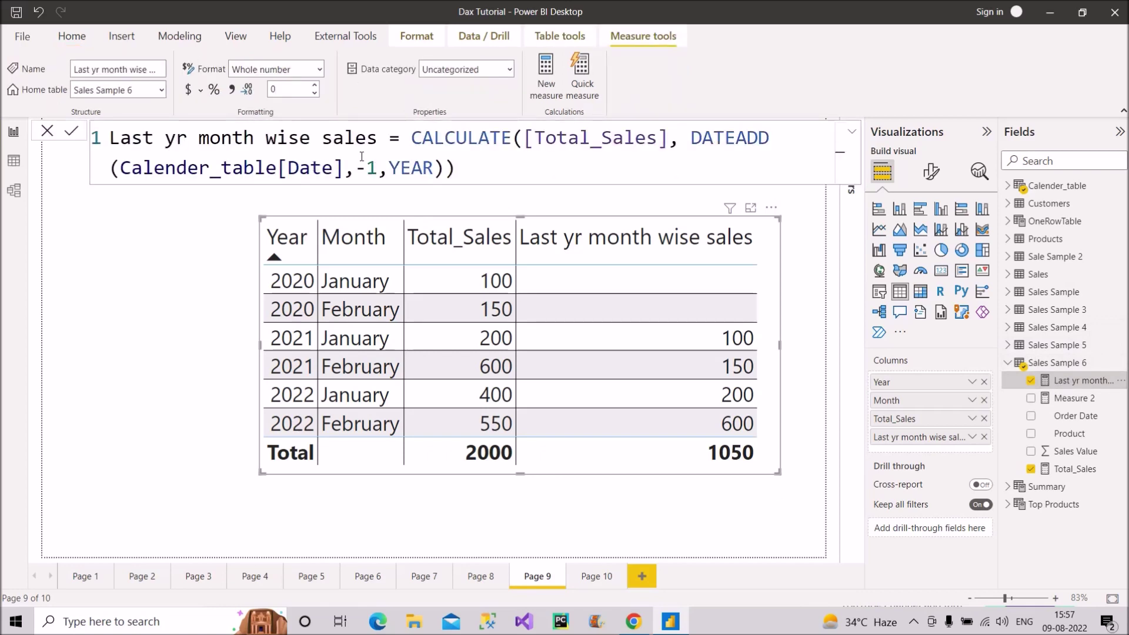
left_click_drag(770, 138, 689, 139)
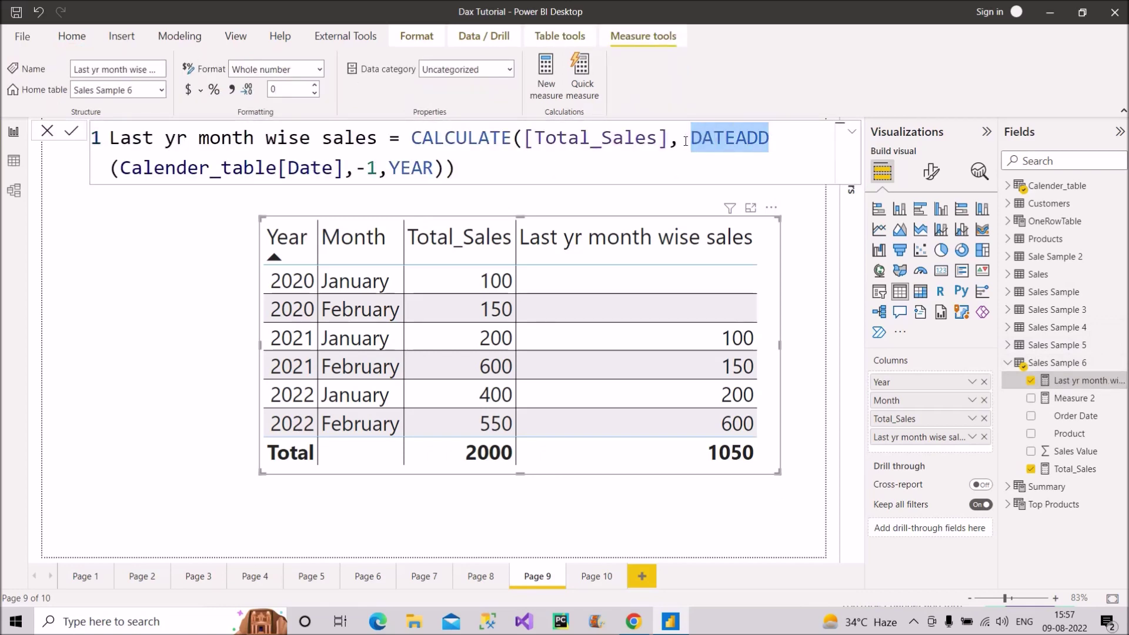
type("parale")
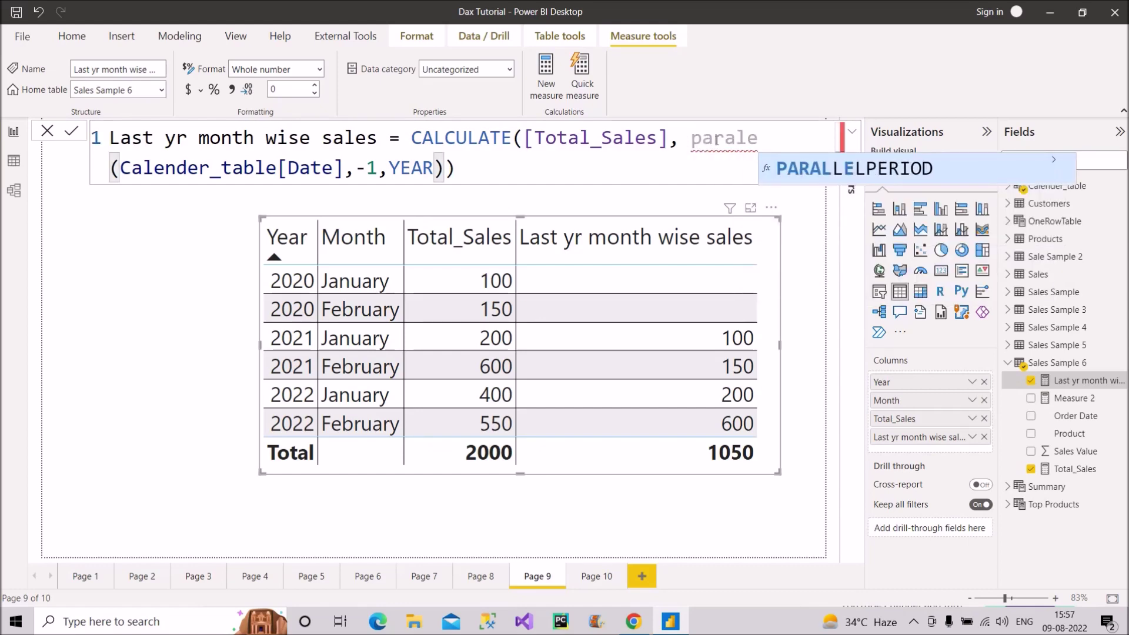
left_click(776, 170)
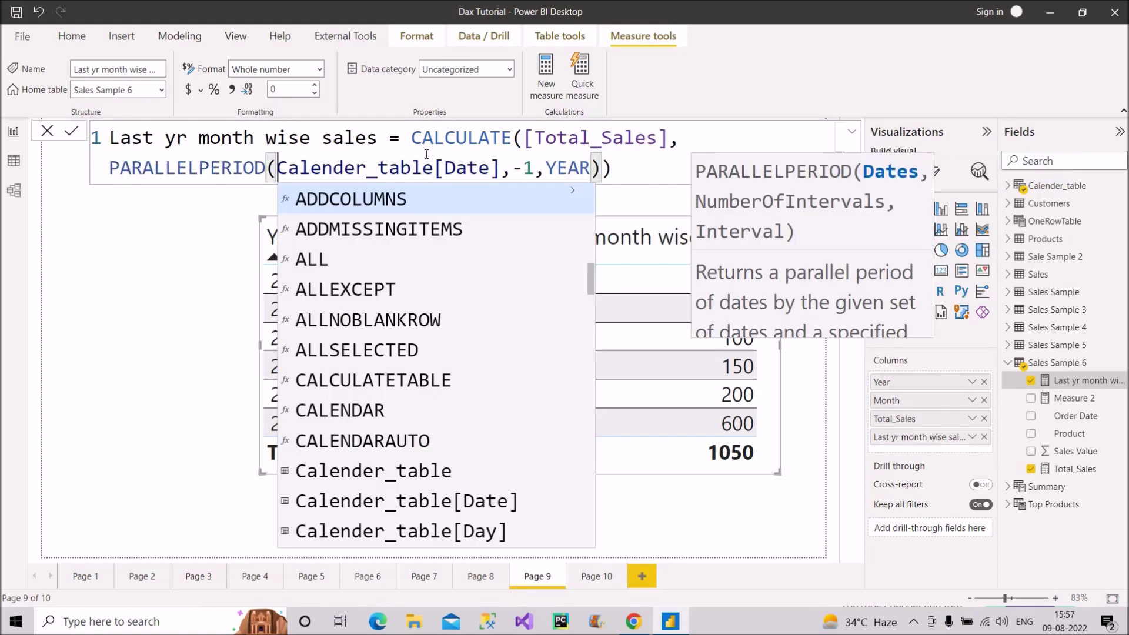
left_click(100, 247)
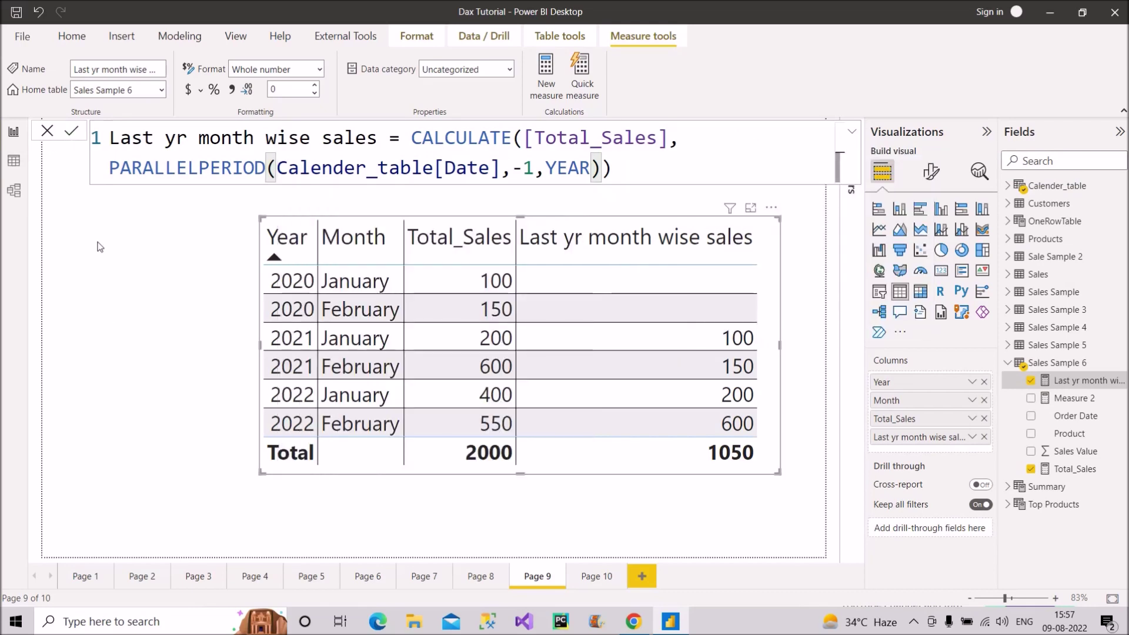
left_click(108, 324)
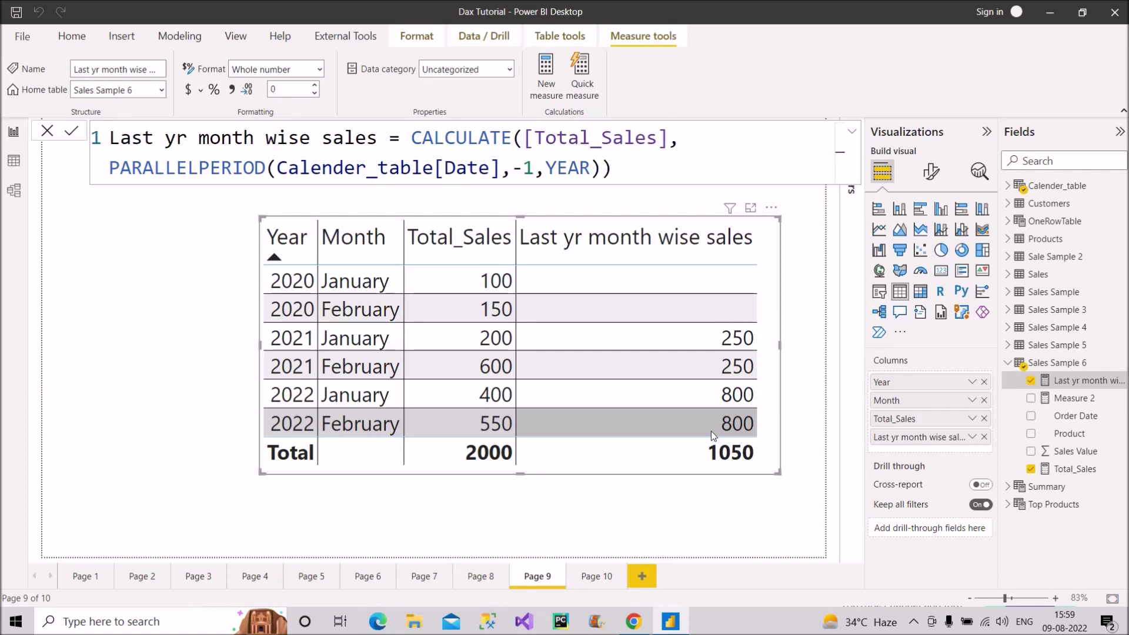
left_click(200, 456)
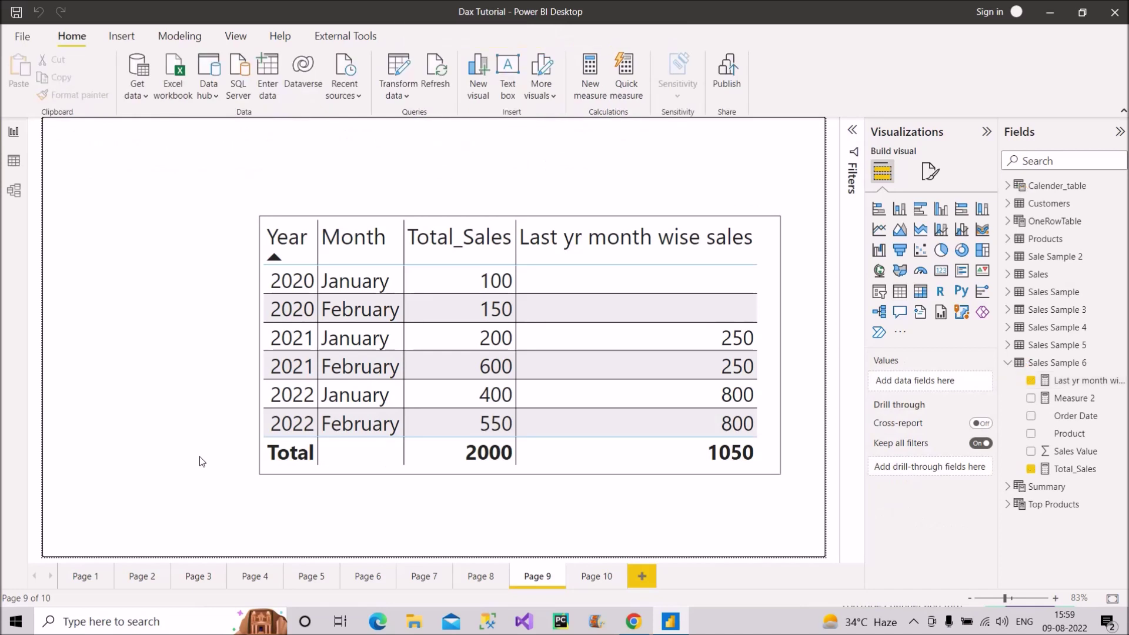